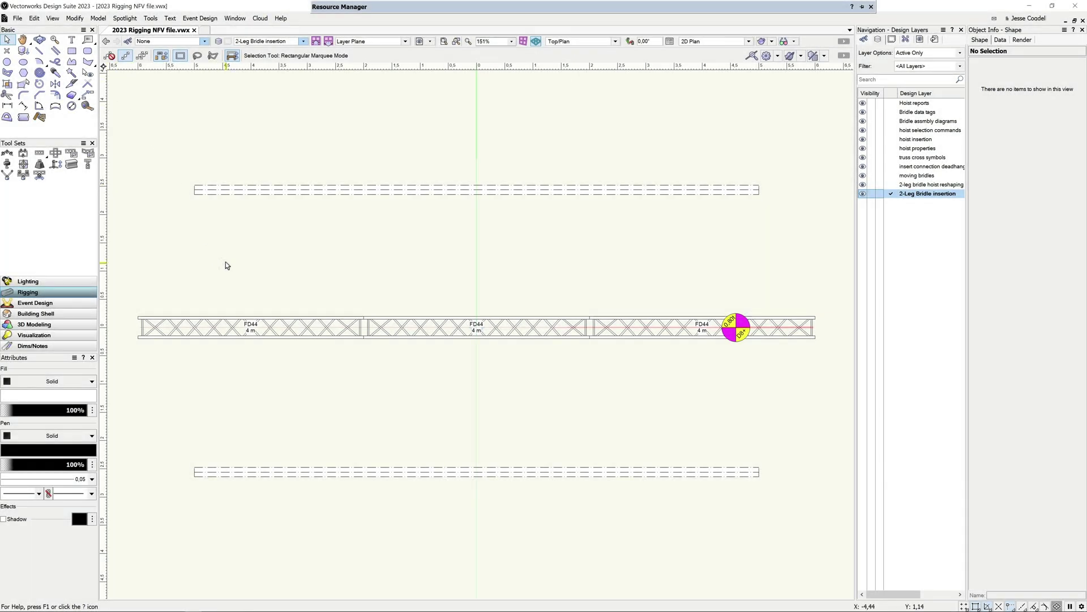
# Step: Insert a two-leg bridle on the left truss section using Auto Insertion
pyautogui.press('`')
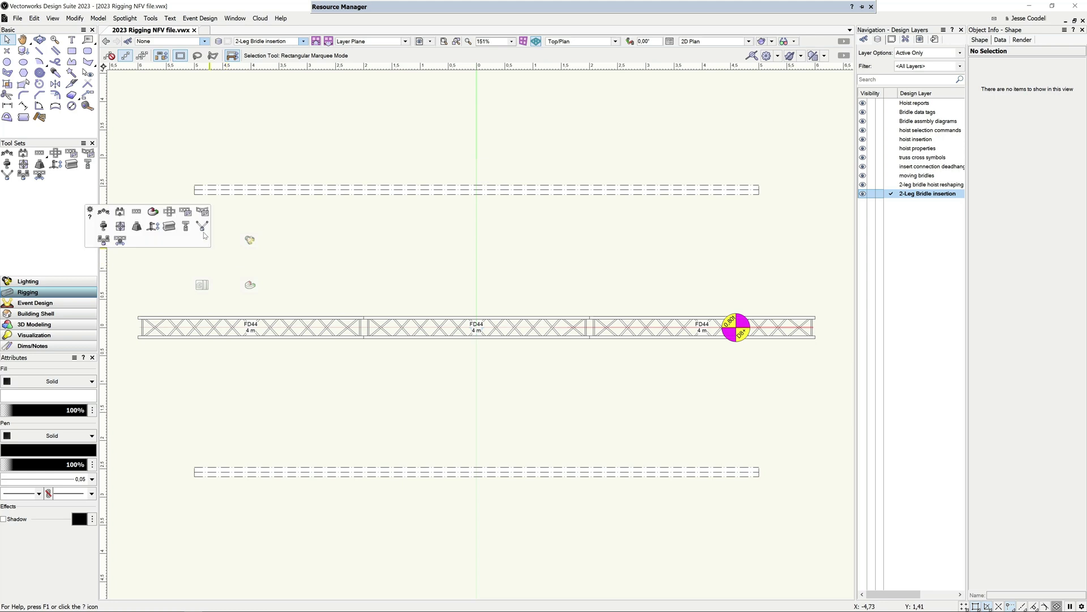
pyautogui.click(202, 228)
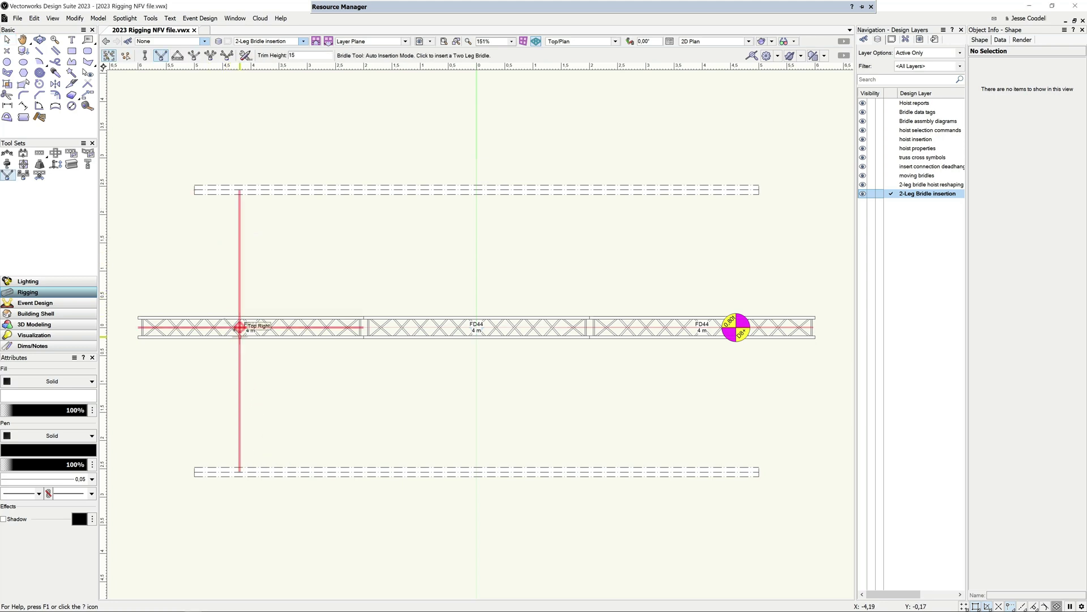
pyautogui.click(239, 327)
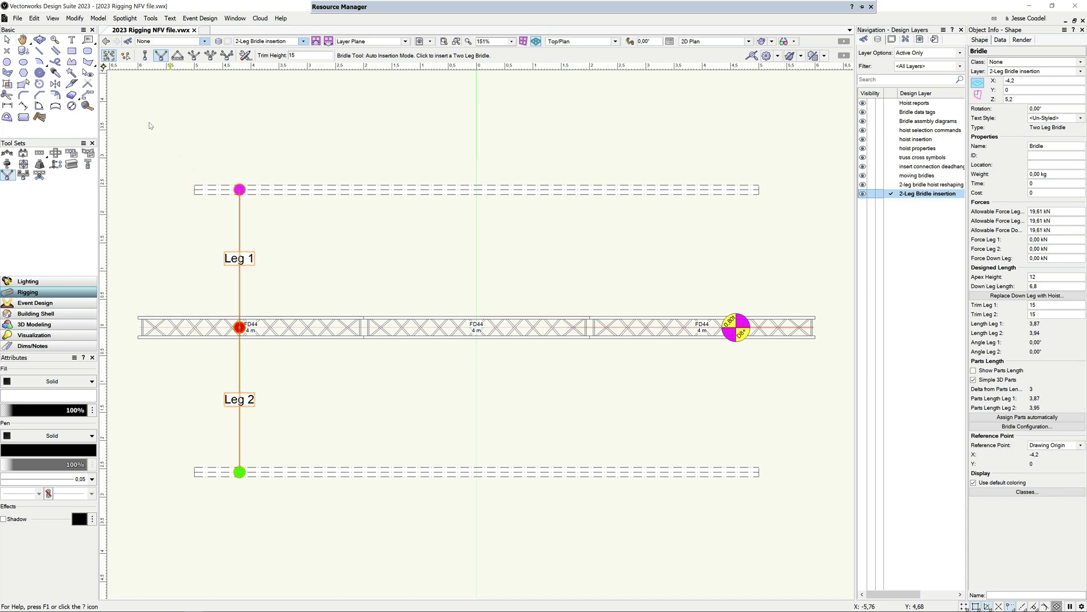
# Step: Add a second bridle by Click Insertion: top point, bottom point, and apex on the hoist
pyautogui.press('u')
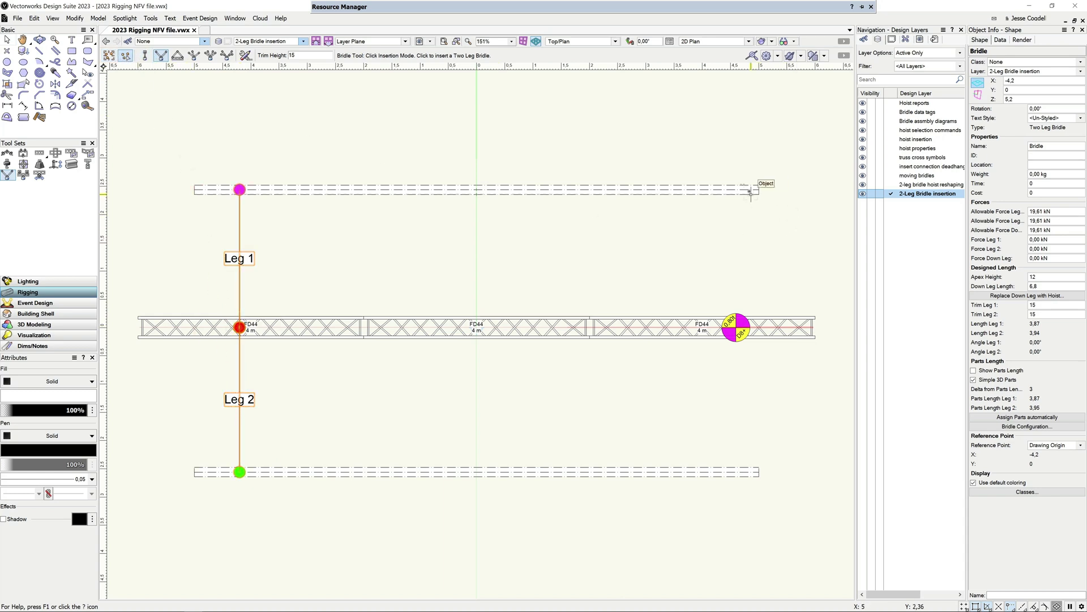
pyautogui.click(739, 189)
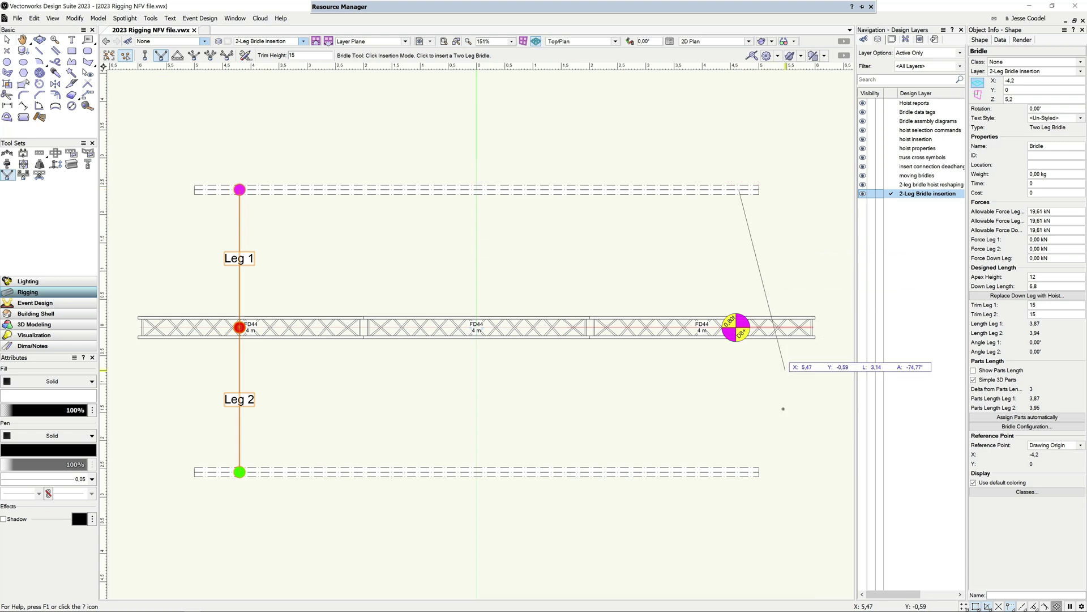
pyautogui.click(748, 471)
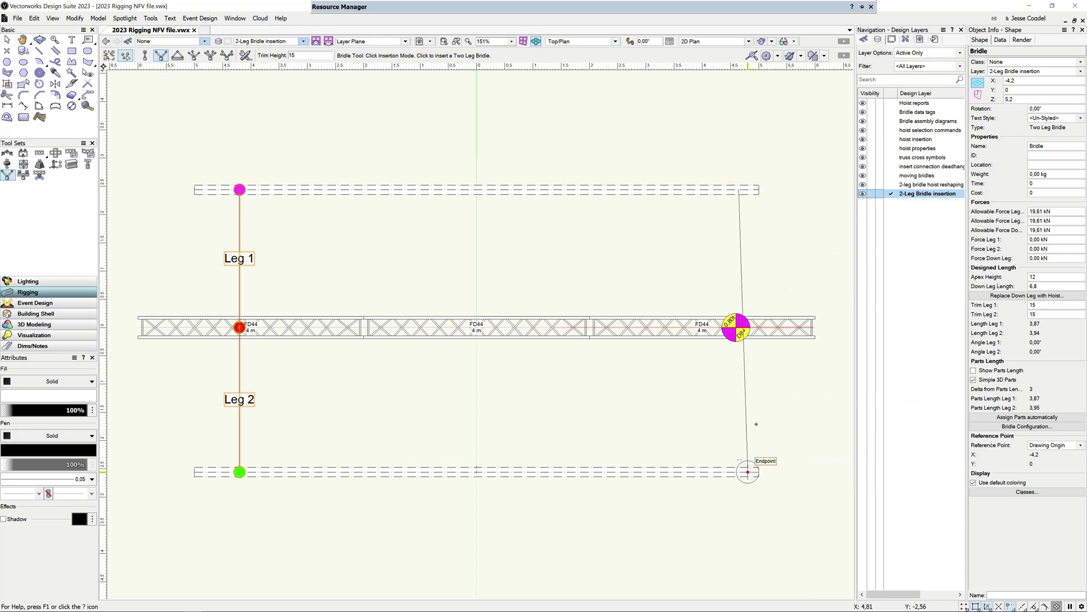
pyautogui.click(743, 327)
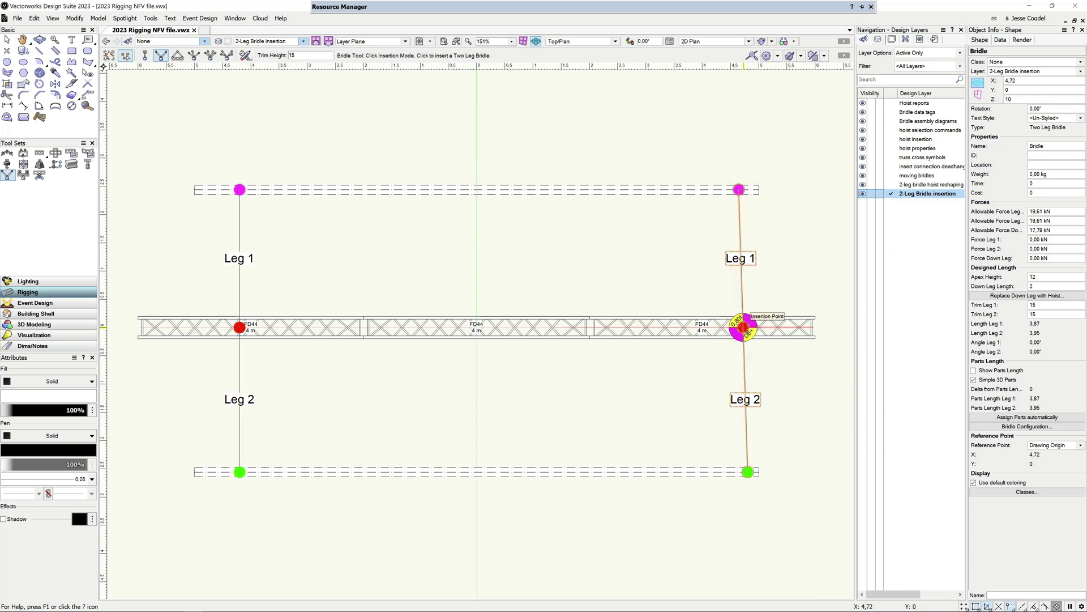
pyautogui.press('x')
pyautogui.press('1')
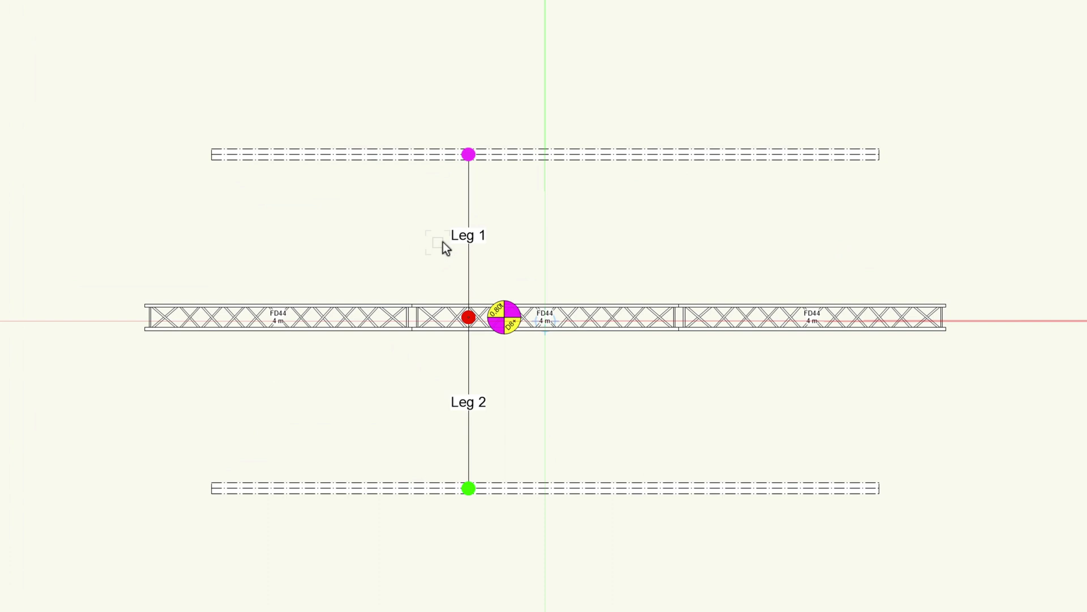
# Step: Shift the bridle's top attachment right and snap its apex onto the hoist, viewed in isometric
pyautogui.click(468, 243)
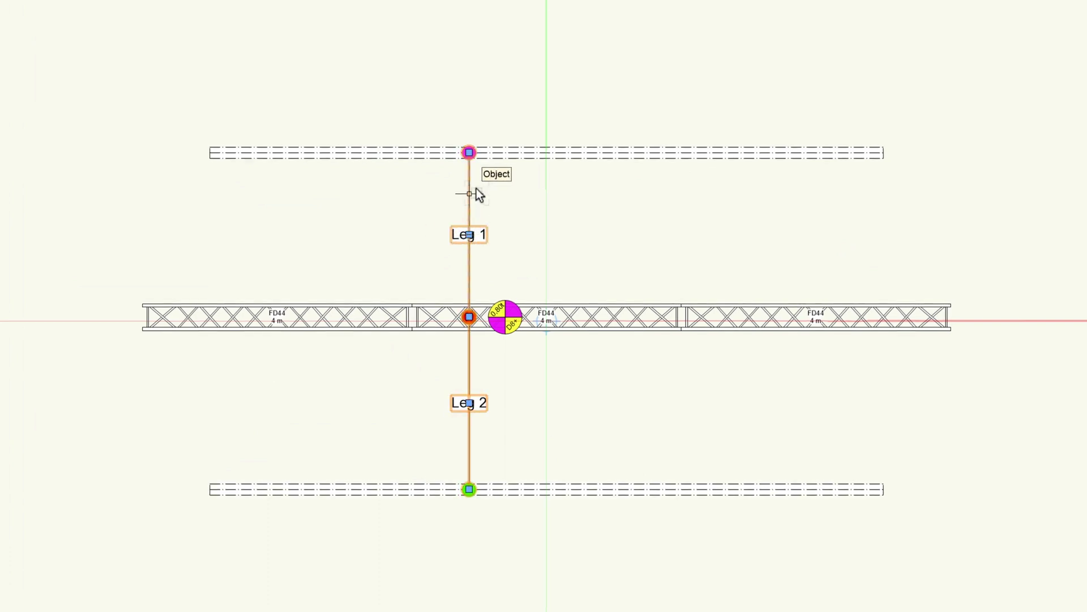
pyautogui.moveTo(469, 152); pyautogui.dragTo(517, 152)
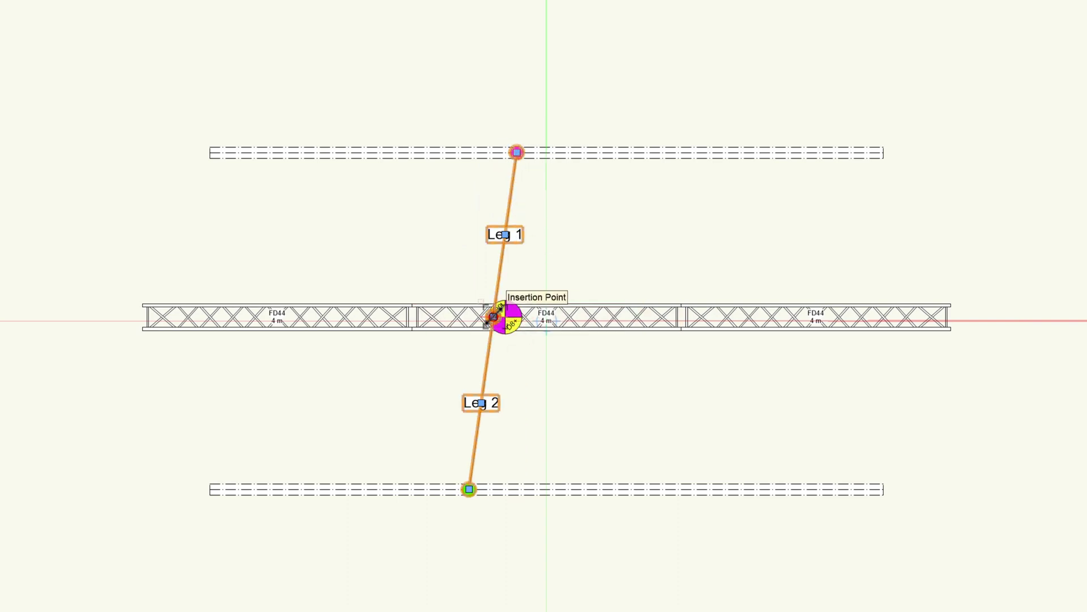
pyautogui.moveTo(487, 322); pyautogui.dragTo(494, 314)
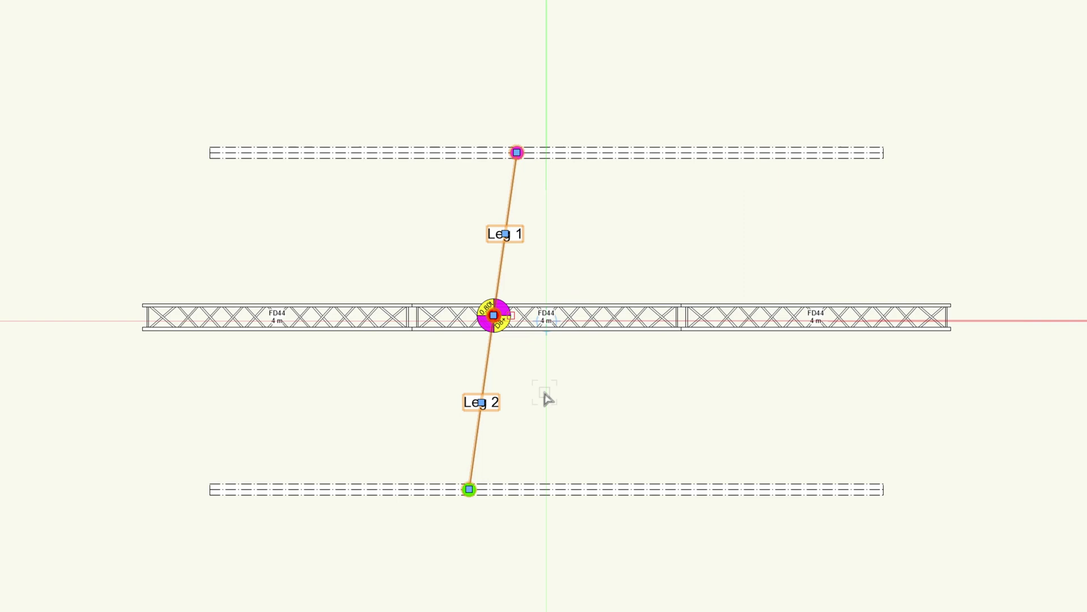
pyautogui.press('1')
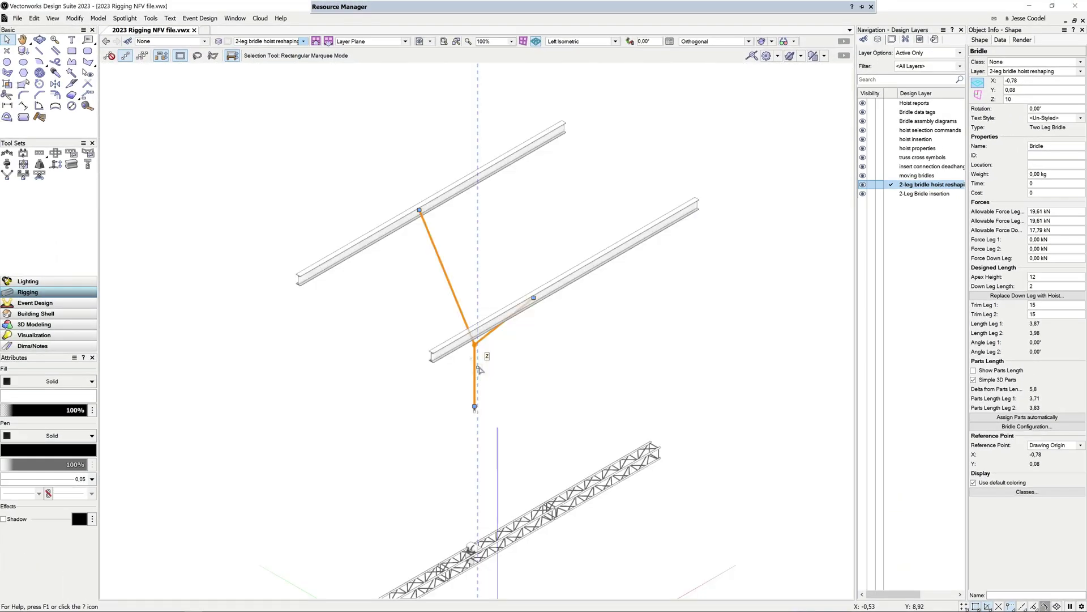
# Step: On the moving bridles layer, Select Similar all four bridles and drag them together
pyautogui.hotkey('ctrl', 'shift', 'Up')
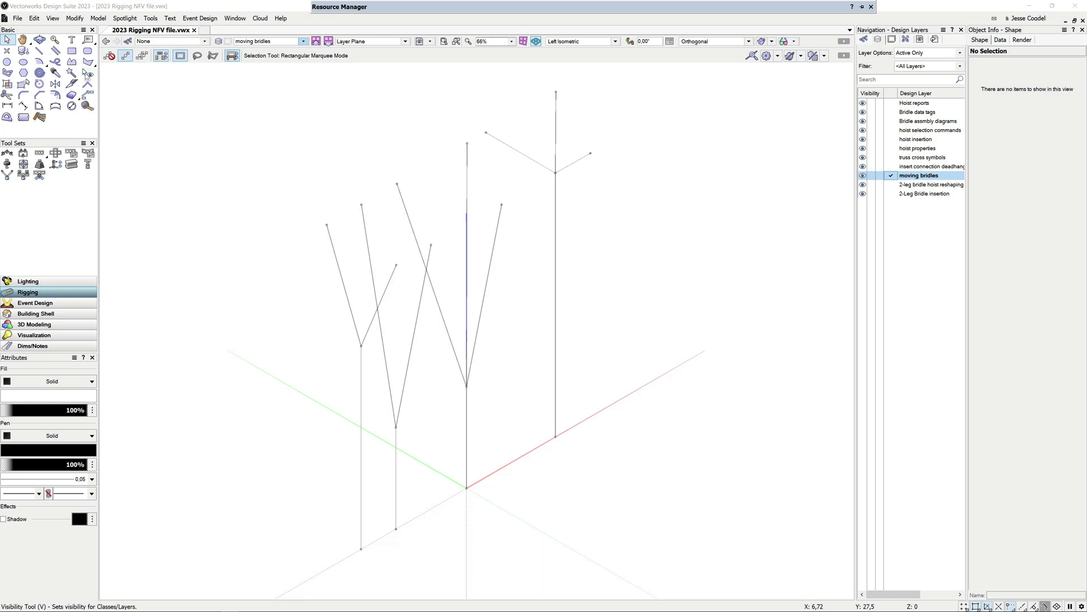
pyautogui.click(72, 73)
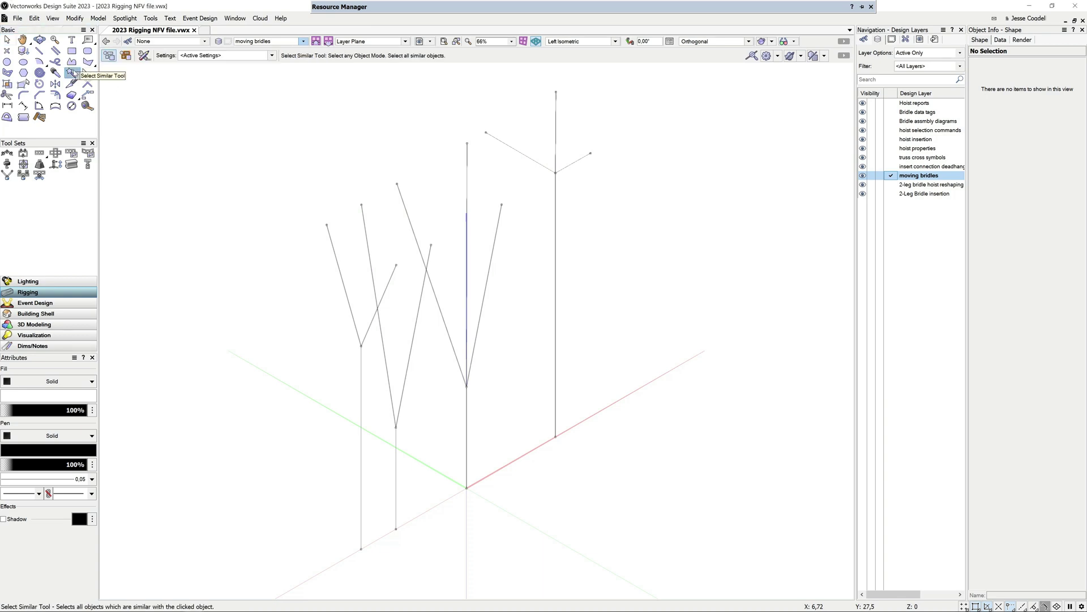
pyautogui.click(364, 223)
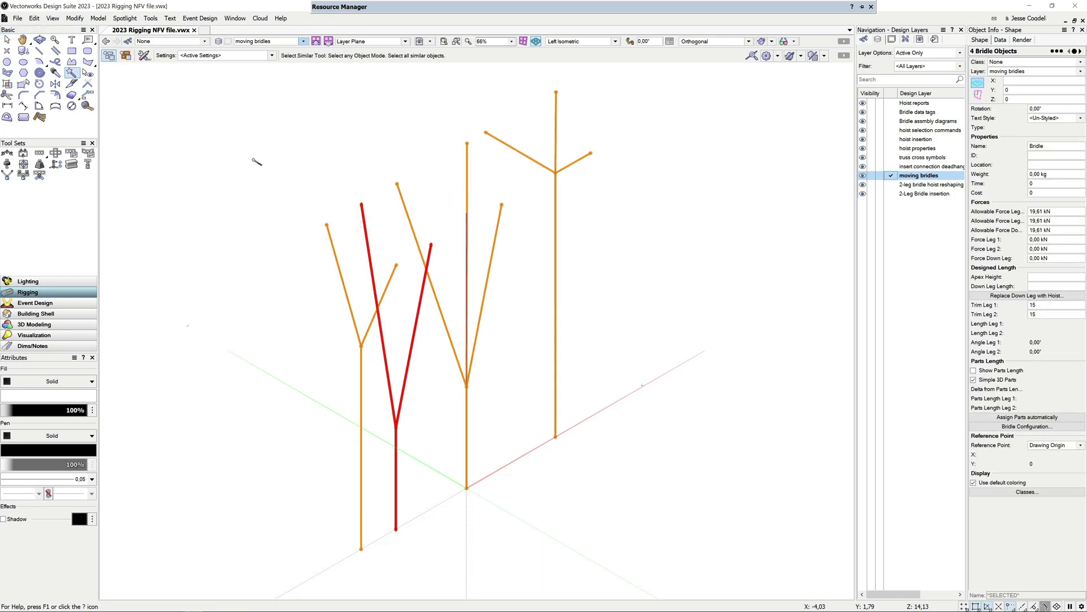
pyautogui.click(6, 39)
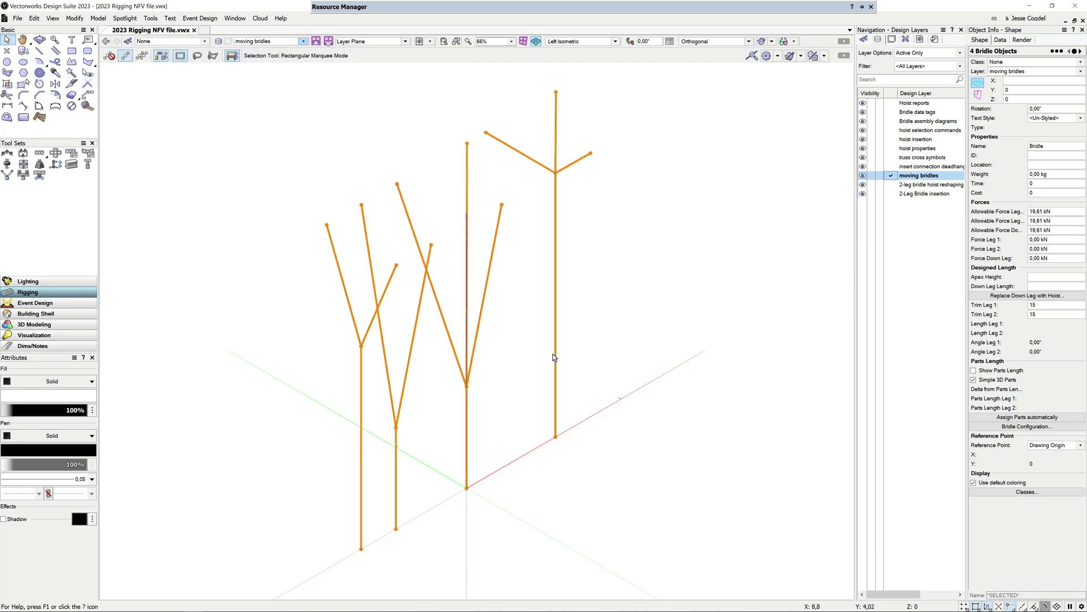
pyautogui.moveTo(558, 351); pyautogui.dragTo(736, 379)
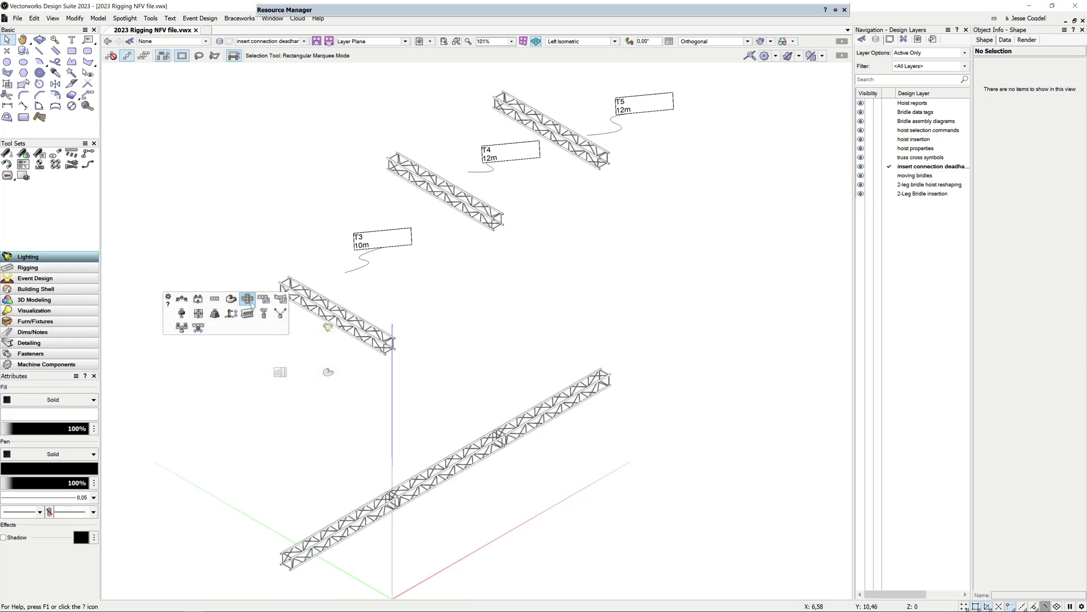
# Step: Connect the upper truss to the lower truss with a dead hang bridle drop
pyautogui.click(247, 313)
pyautogui.click(110, 55)
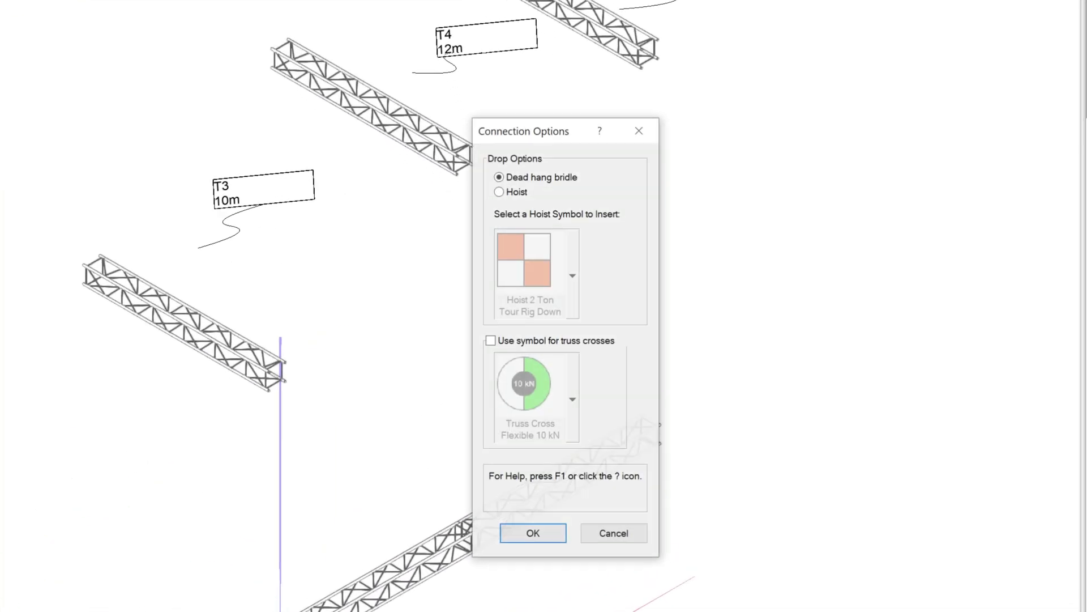
pyautogui.click(548, 558)
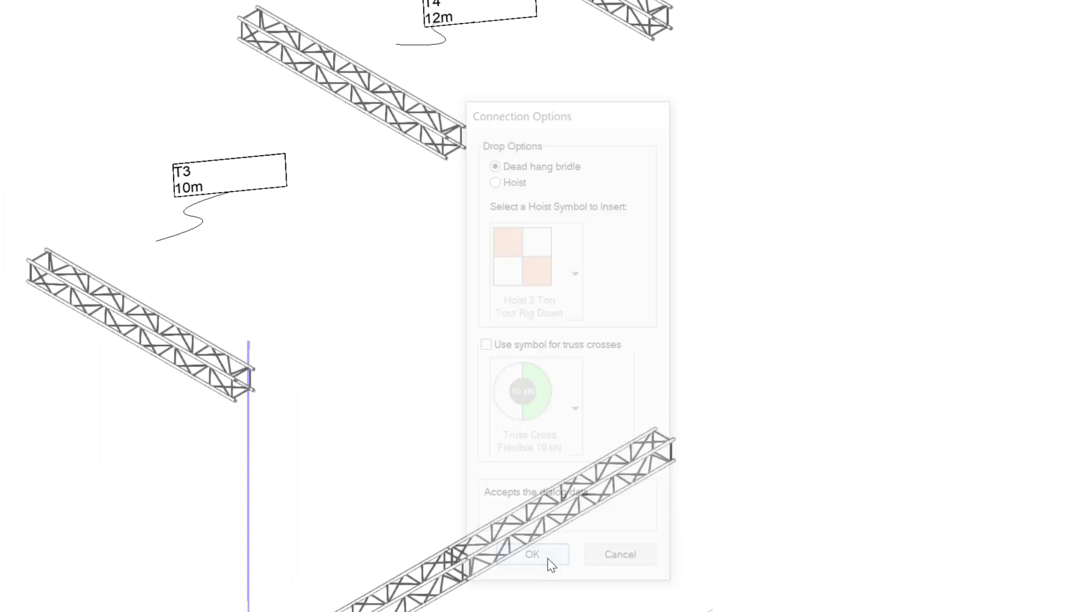
pyautogui.click(345, 330)
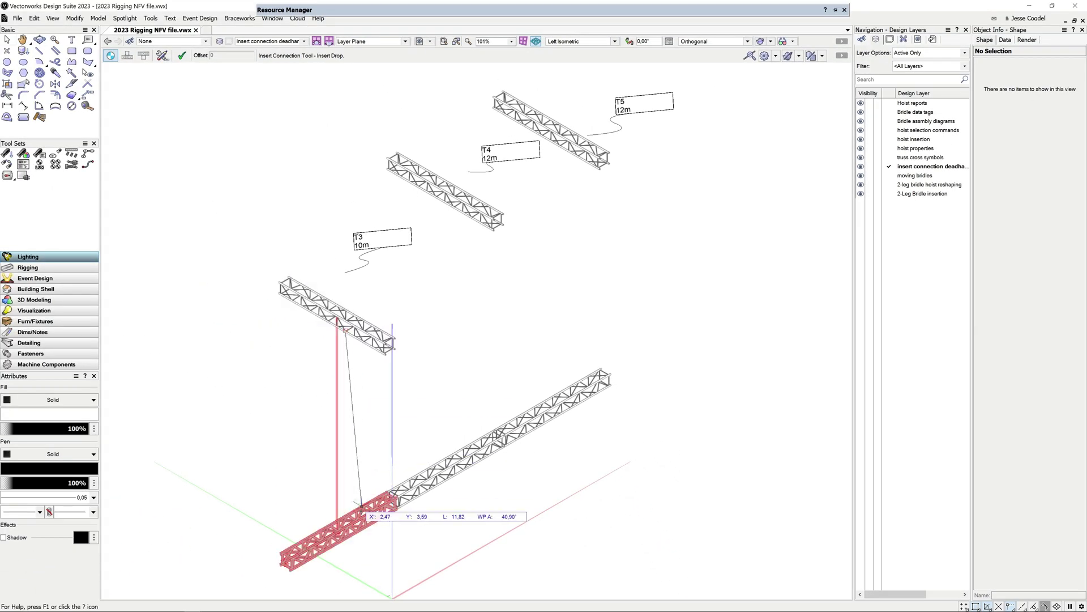
pyautogui.click(355, 514)
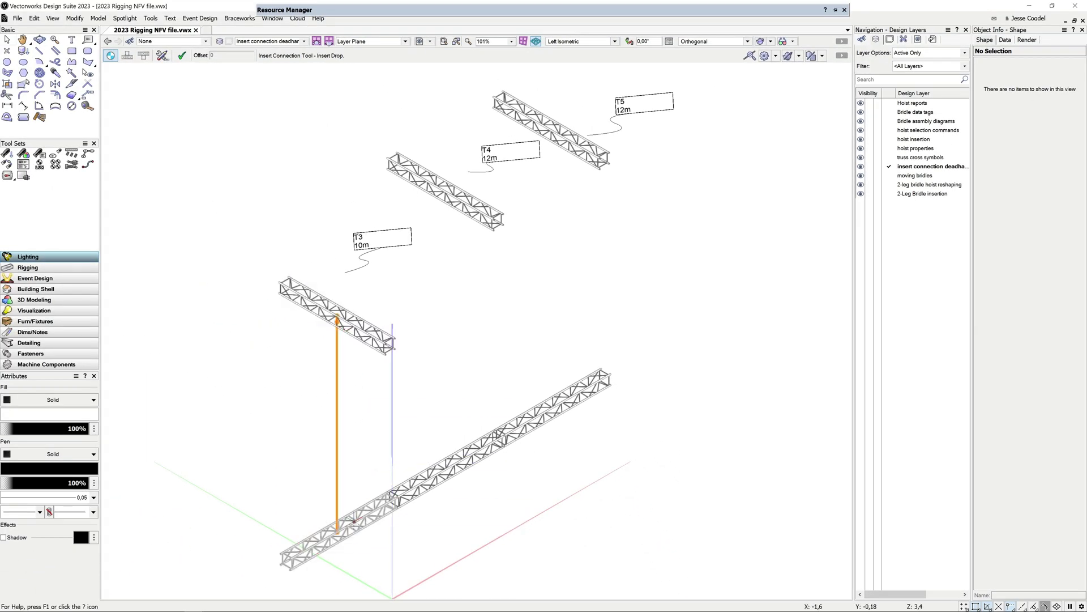
# Step: Select all four trusses and run Braceworks > Insert Drop between them
pyautogui.hotkey('ctrl', 'a')
pyautogui.click(239, 19)
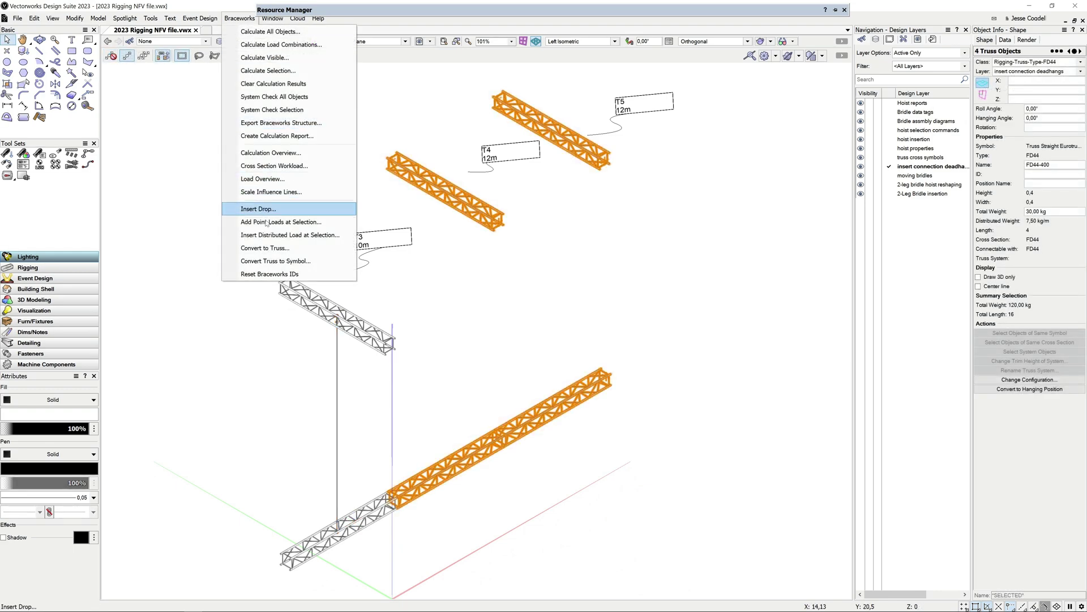
pyautogui.click(263, 213)
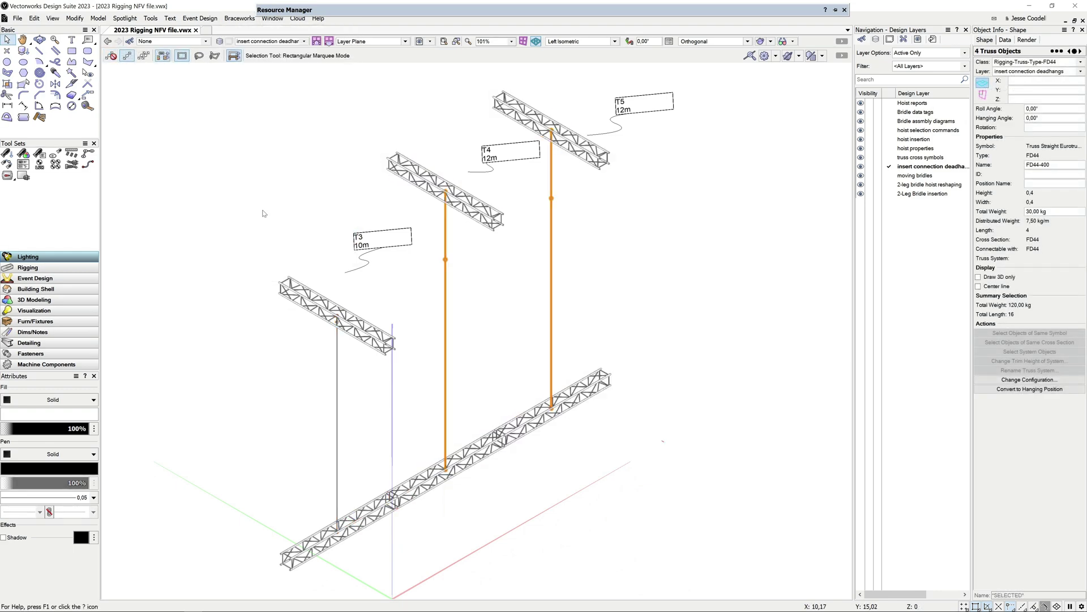
# Step: Review the truss cross class in the Spotlight loads and rigging preferences
pyautogui.click(18, 18)
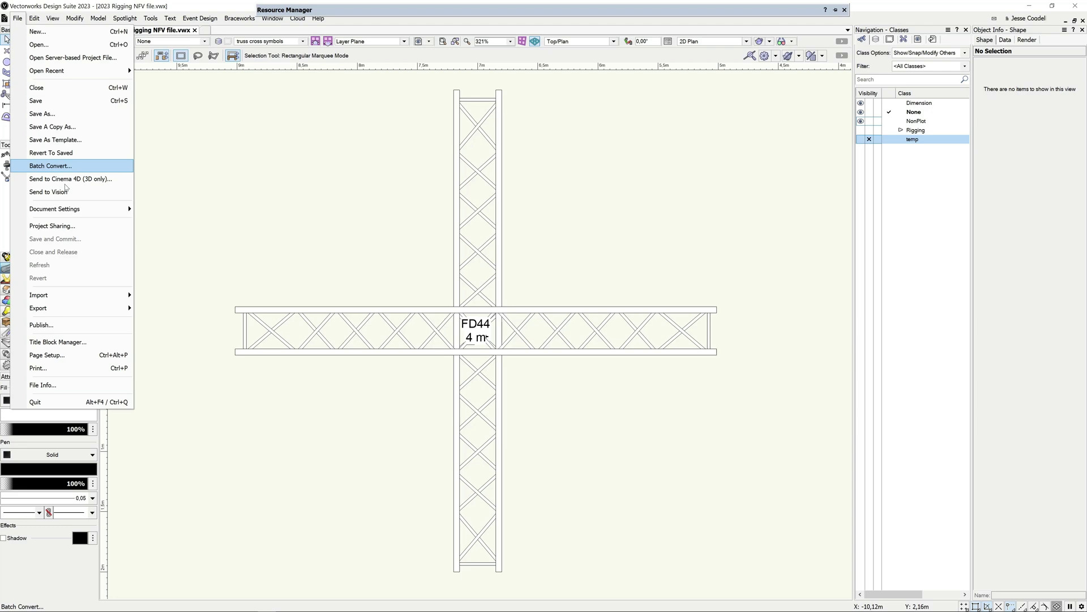
pyautogui.click(170, 223)
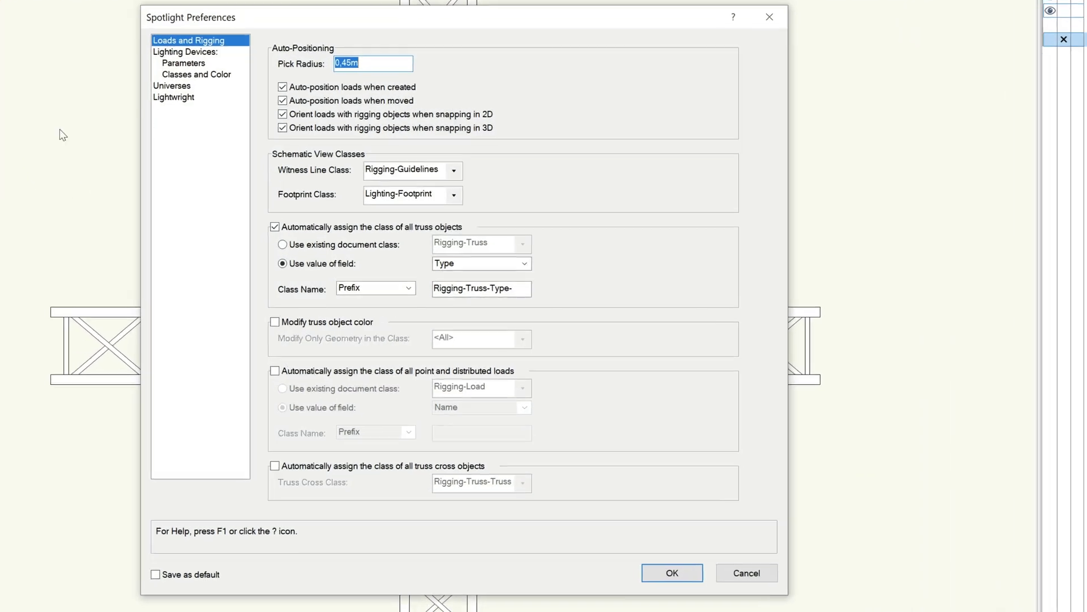
pyautogui.click(522, 490)
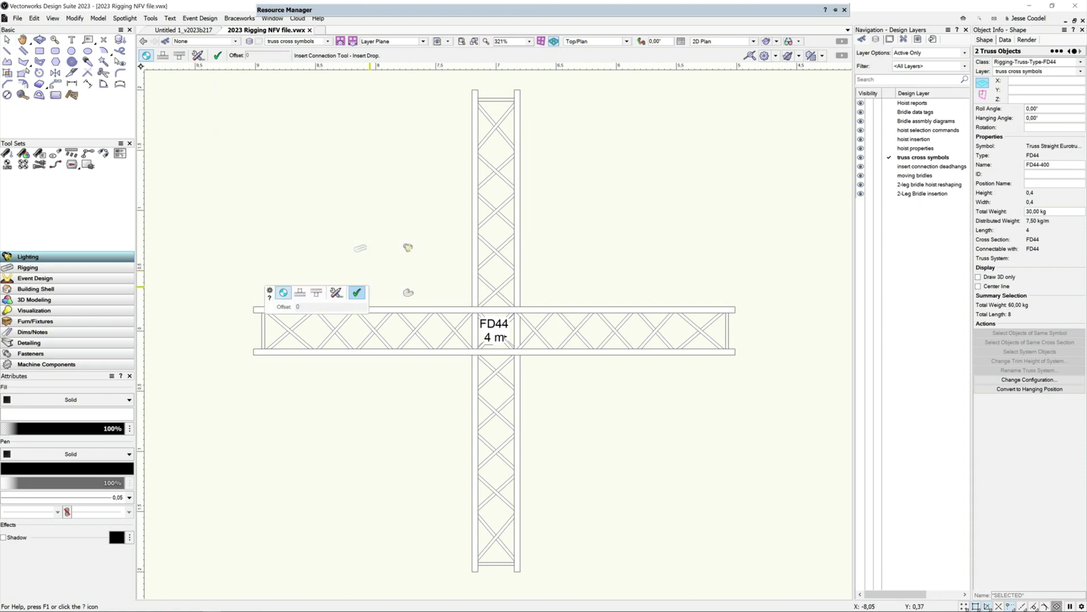
# Step: Place a Flex truss cross connection at the FD44 truss intersection
pyautogui.click(504, 337)
pyautogui.press('Return')
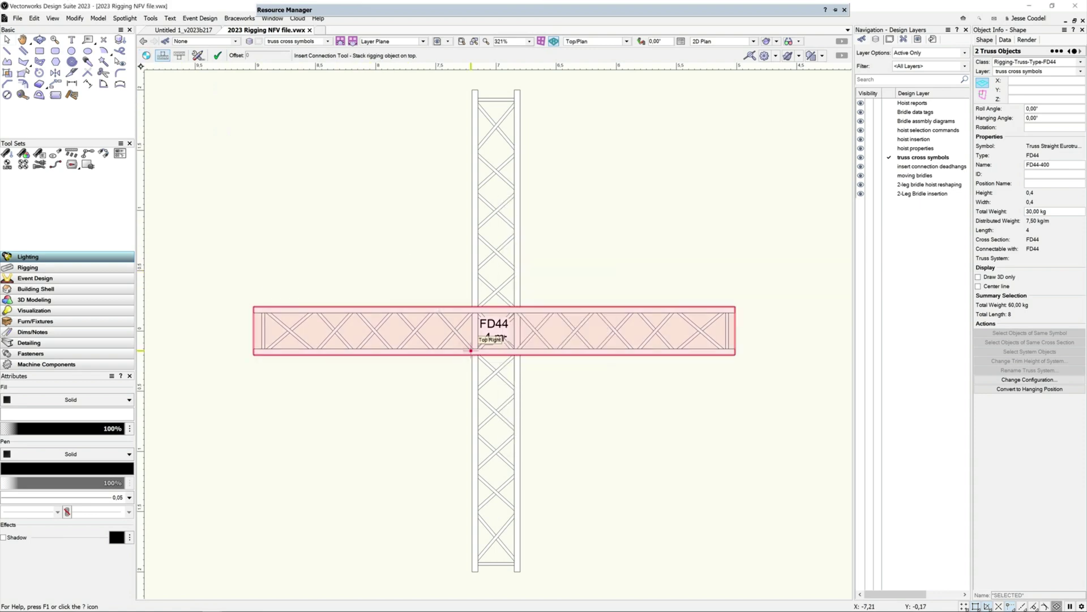
pyautogui.click(505, 337)
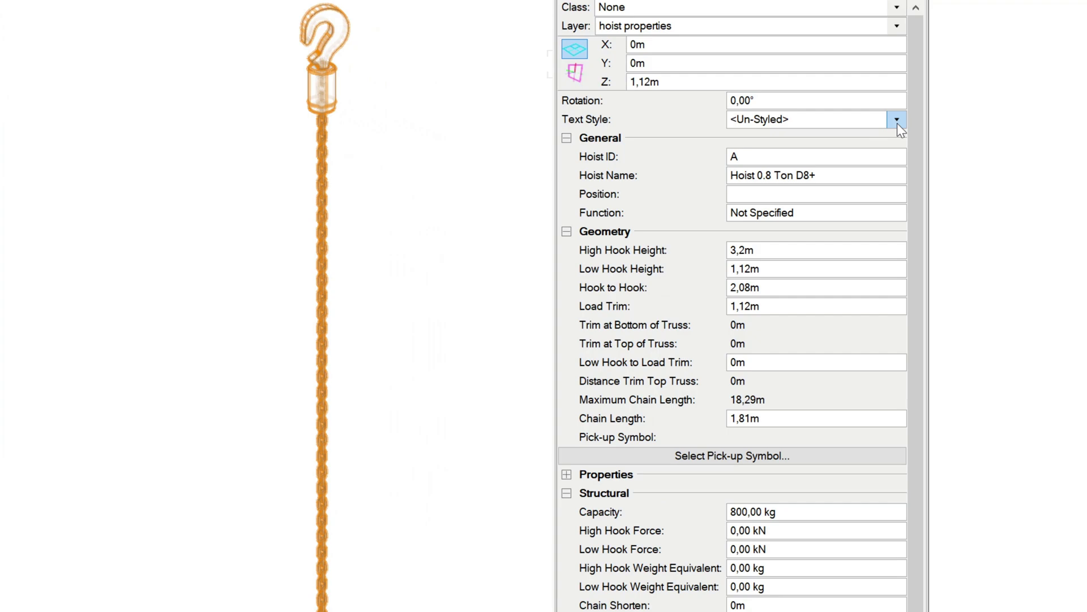
# Step: Check the hoist's Text Style list unchanged, then show its label and chain class assignments
pyautogui.click(897, 121)
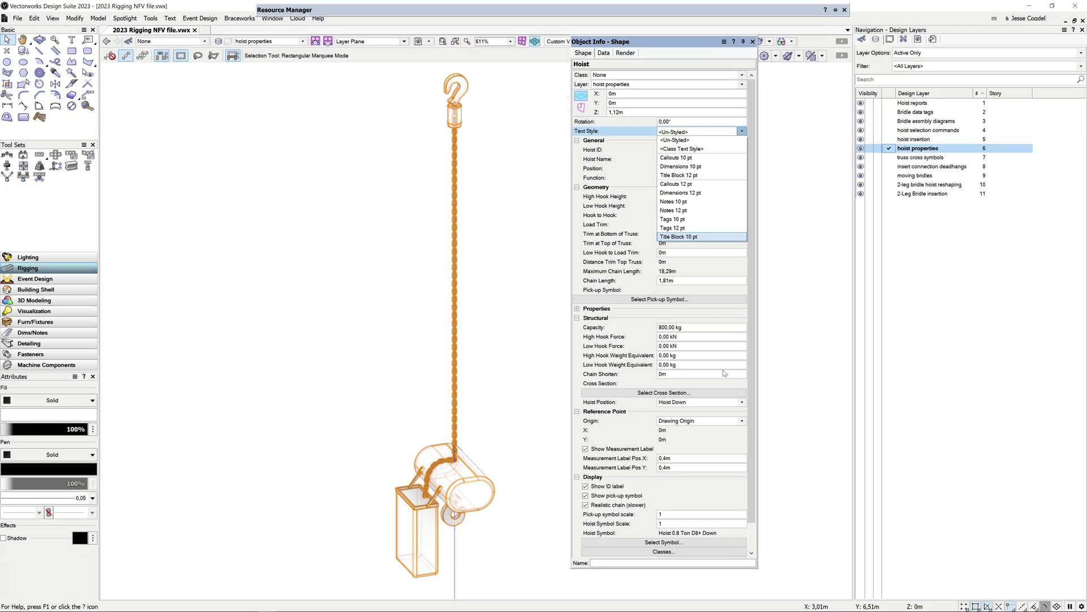
pyautogui.click(715, 448)
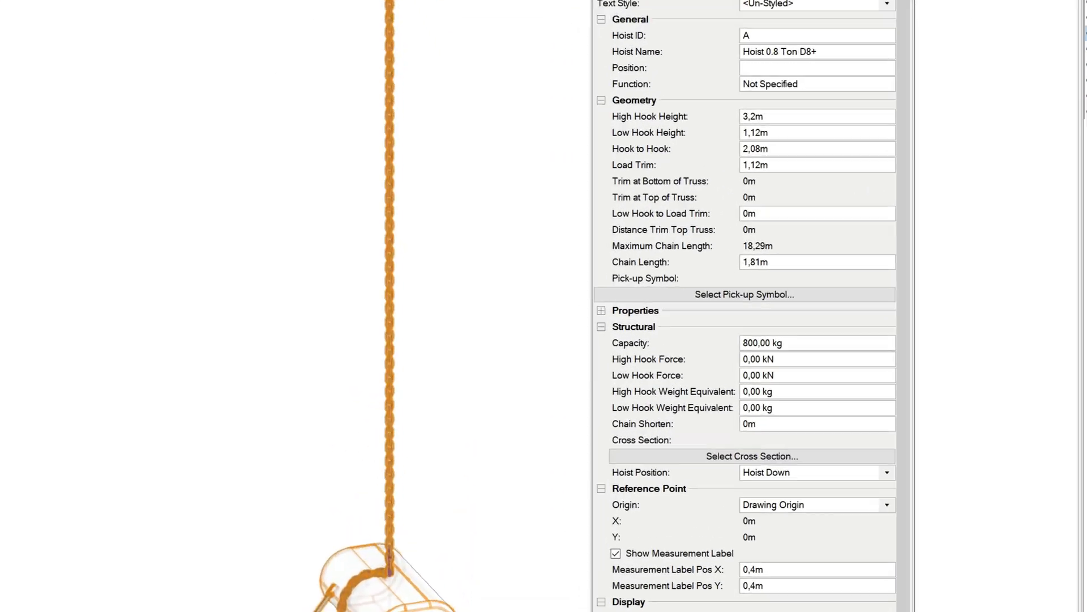
pyautogui.click(715, 316)
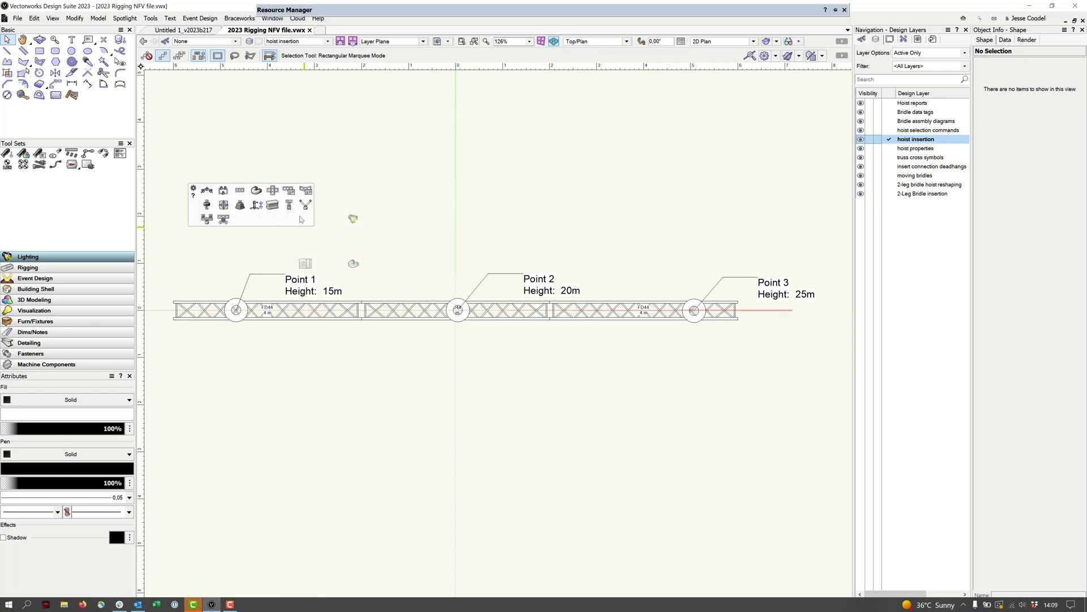
# Step: Place Hoist 0.8 Ton D8 Down symbols at Point 1 and Point 2
pyautogui.click(207, 204)
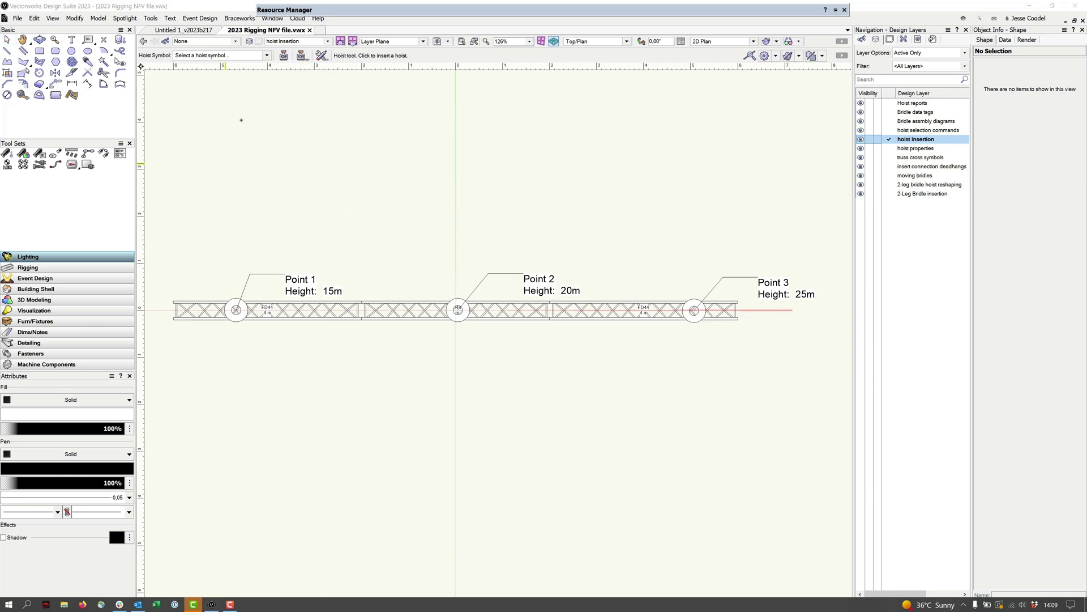
pyautogui.click(266, 55)
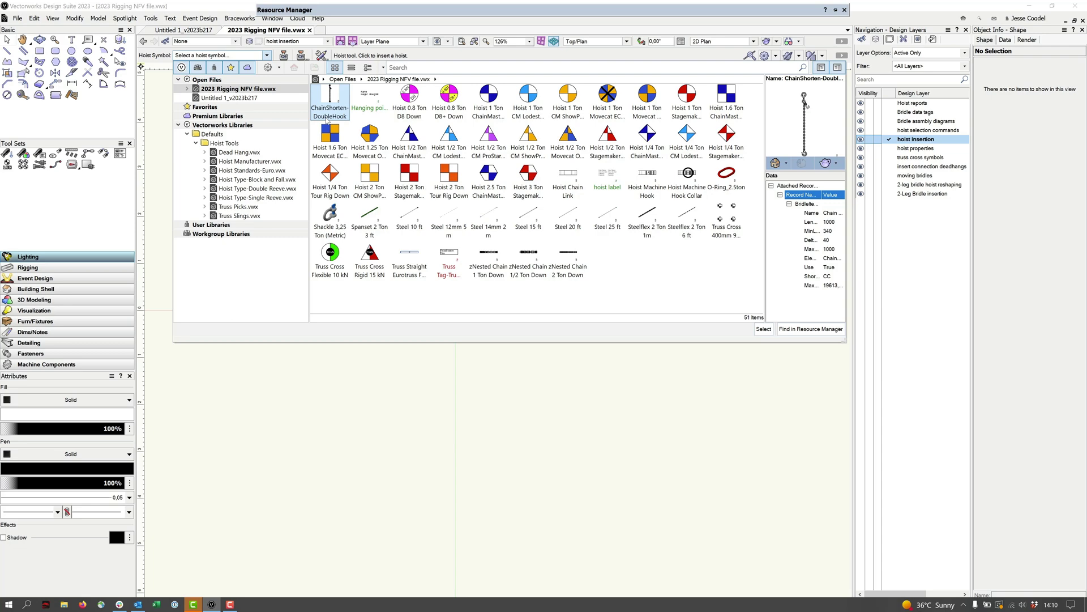
pyautogui.click(409, 99)
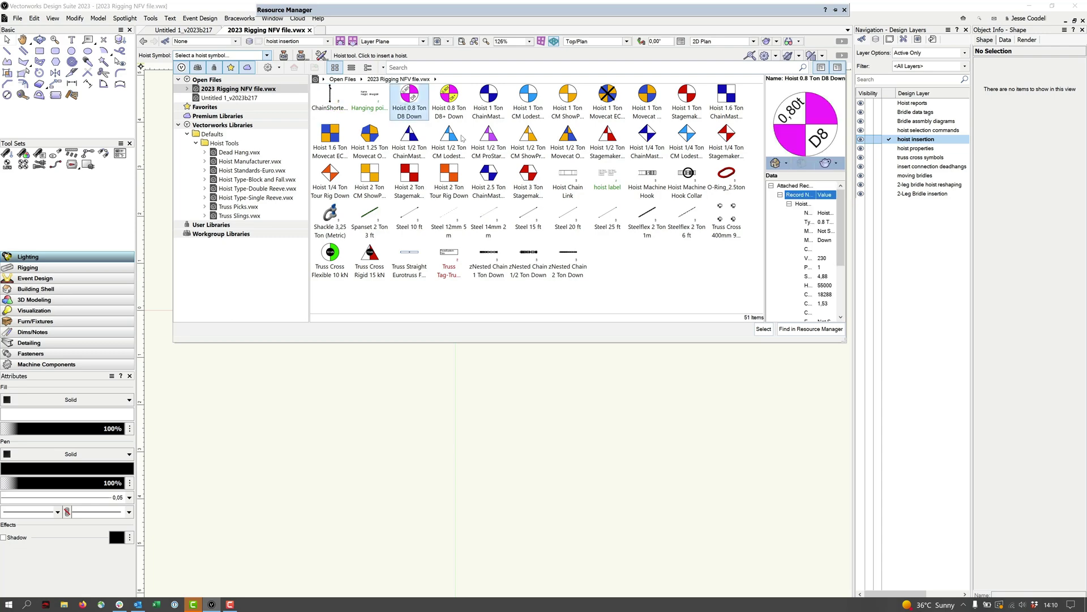
pyautogui.click(765, 329)
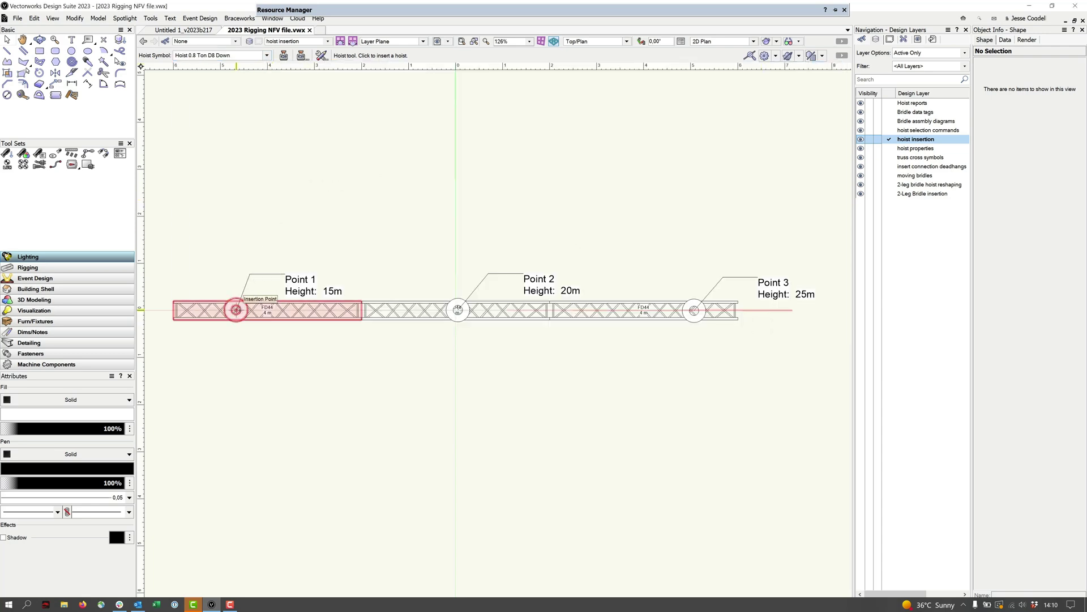
pyautogui.click(236, 311)
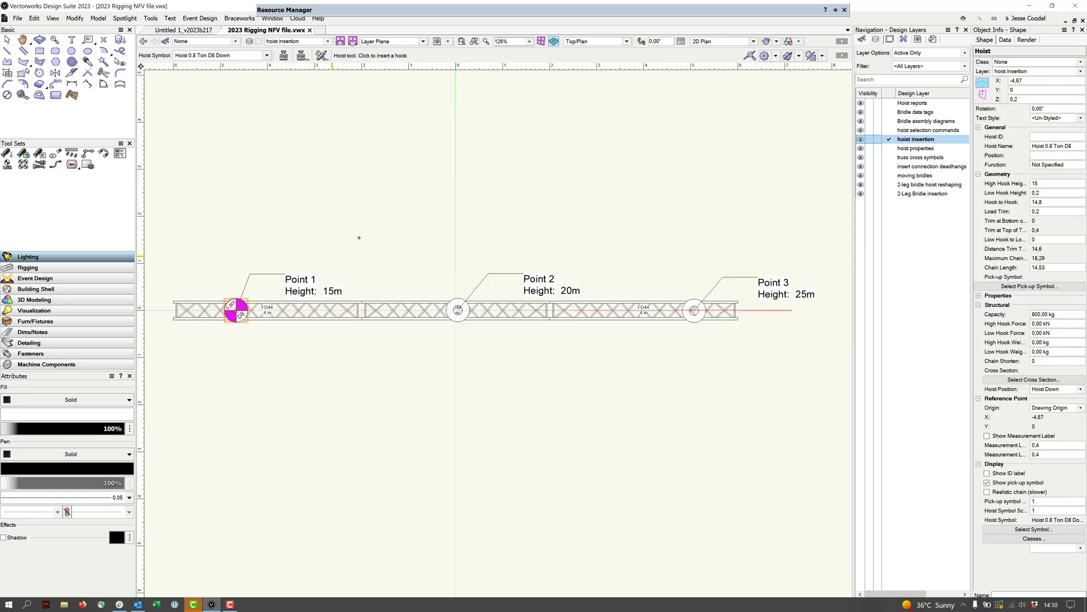
pyautogui.click(458, 310)
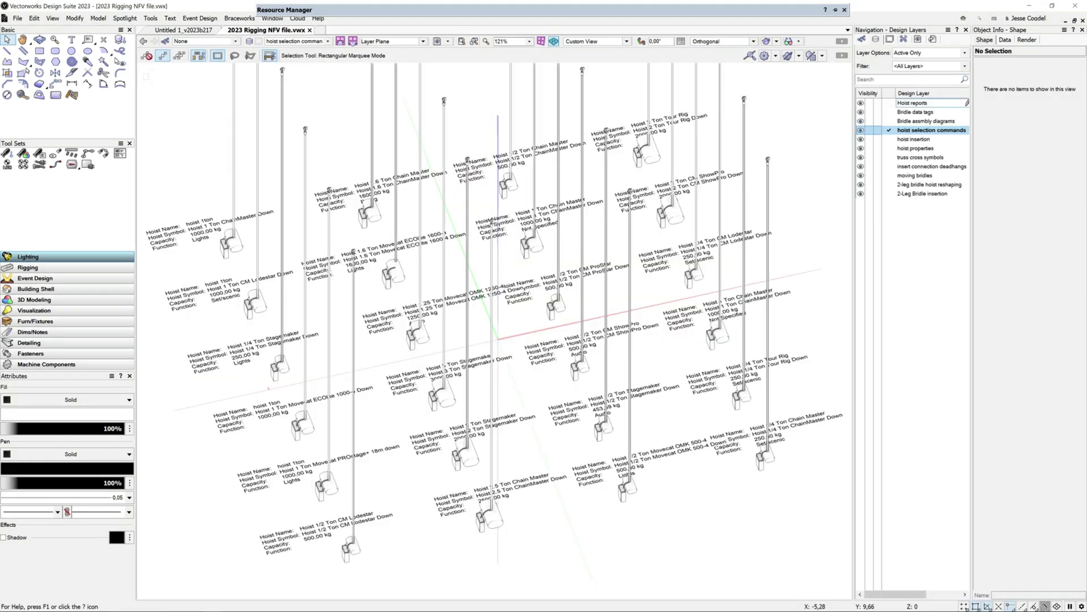
# Step: Use the left hoist's Select Hoists with the Same command to select all three matching hoists
pyautogui.click(229, 242)
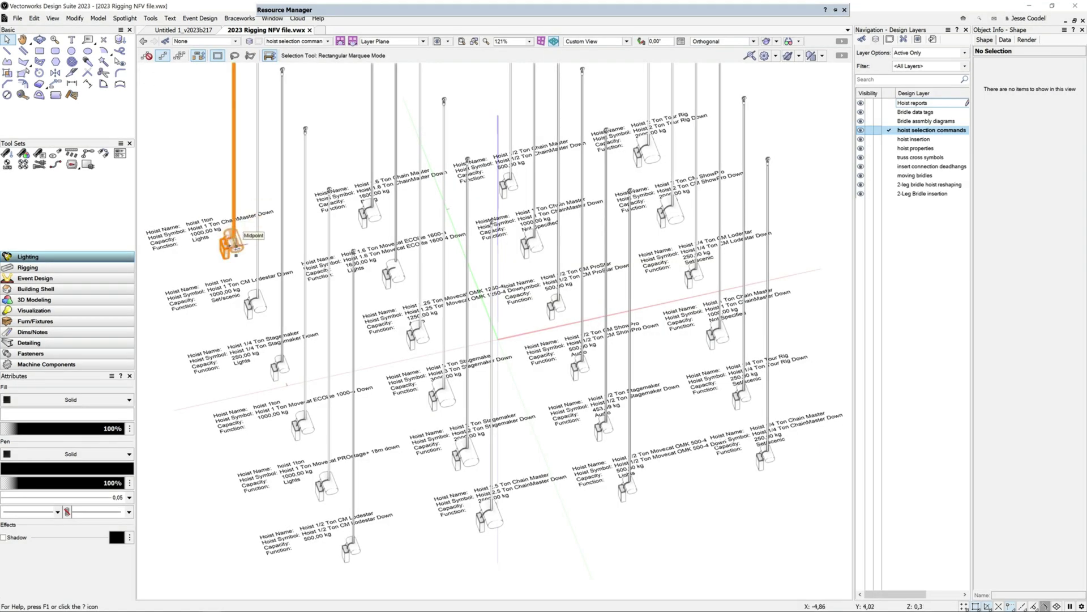
pyautogui.rightClick(236, 241)
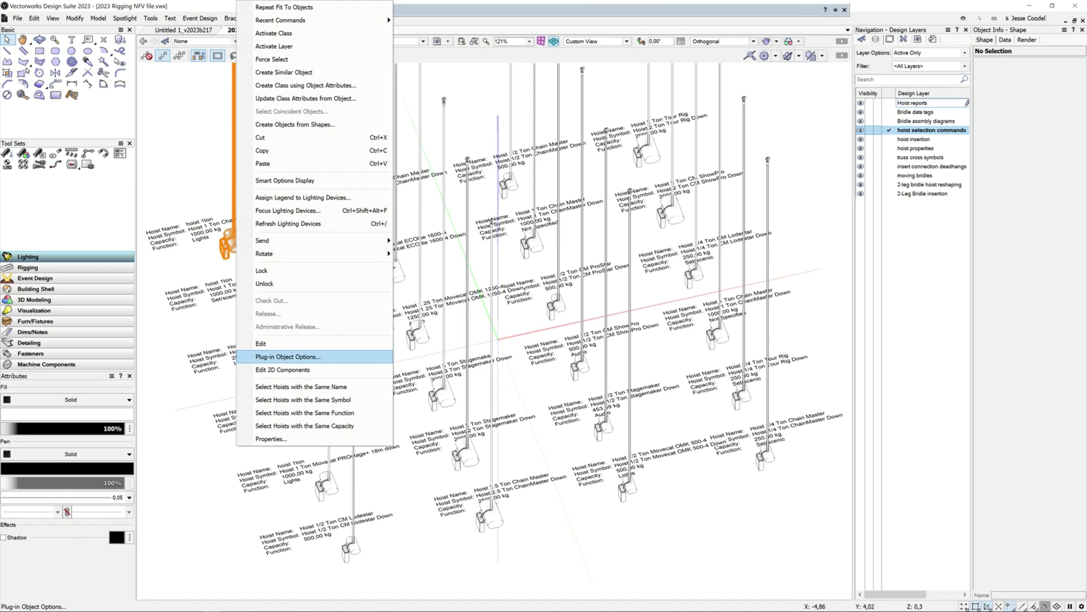
pyautogui.click(317, 399)
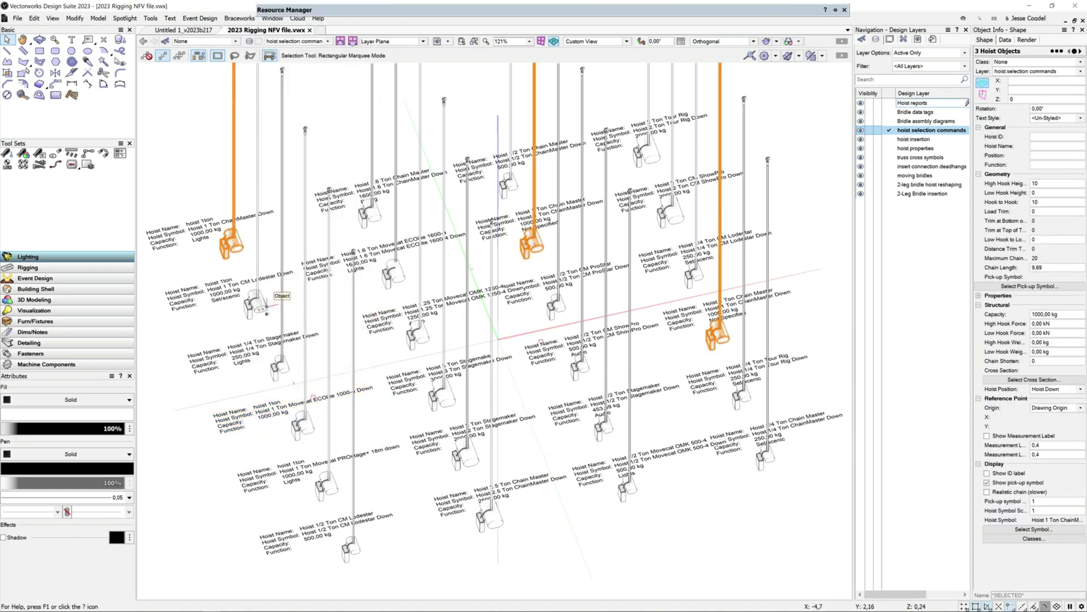
pyautogui.click(258, 303)
pyautogui.rightClick(264, 305)
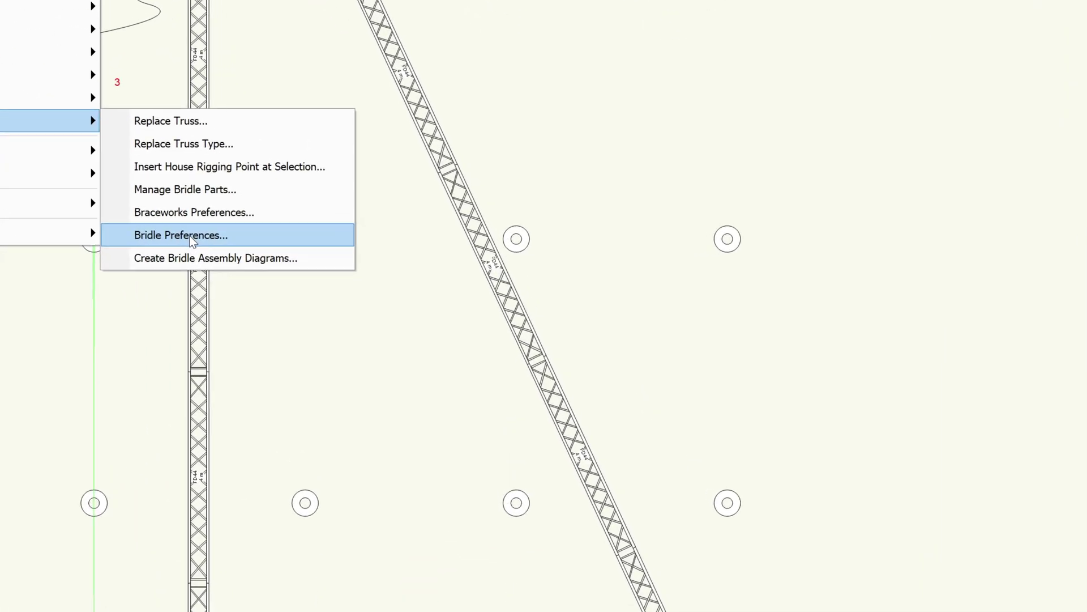
# Step: In Bridle Preferences, replace the bridle data tag with per-leg tags using a drawing tag symbol
pyautogui.click(297, 250)
pyautogui.click(157, 336)
pyautogui.click(157, 465)
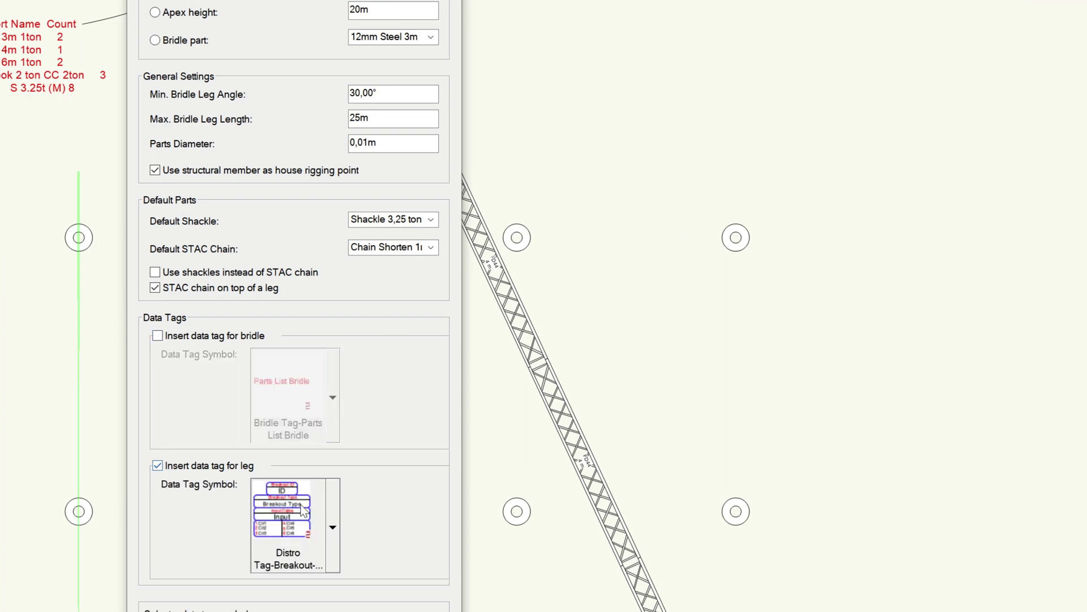
pyautogui.click(334, 527)
pyautogui.click(361, 94)
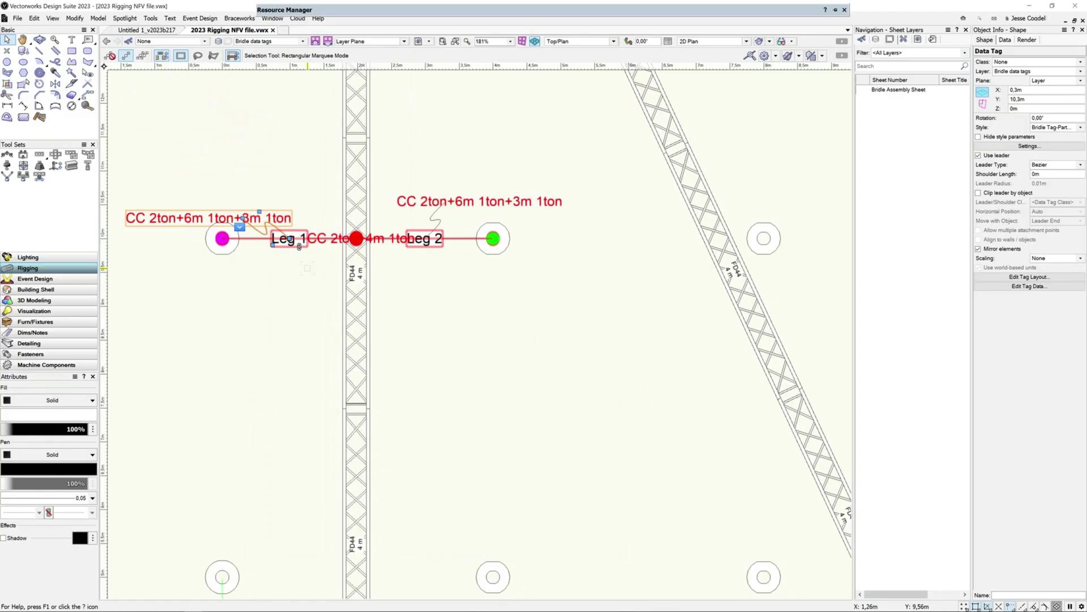
# Step: Move the CC 2ton+4m 1ton leg tag below the red hub
pyautogui.click(307, 268)
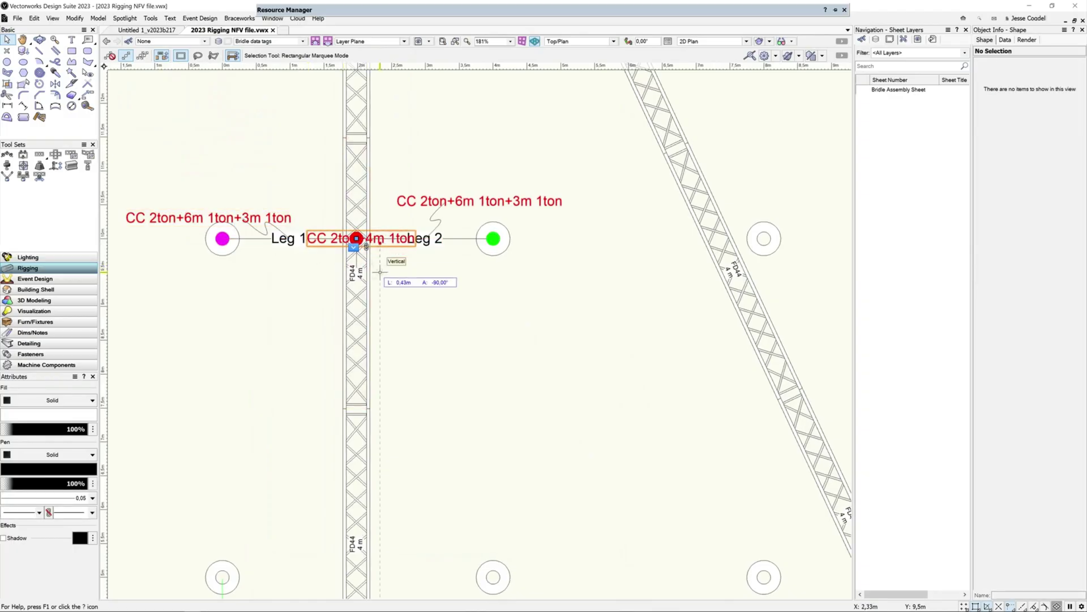
pyautogui.moveTo(380, 272); pyautogui.dragTo(380, 270)
pyautogui.click(426, 311)
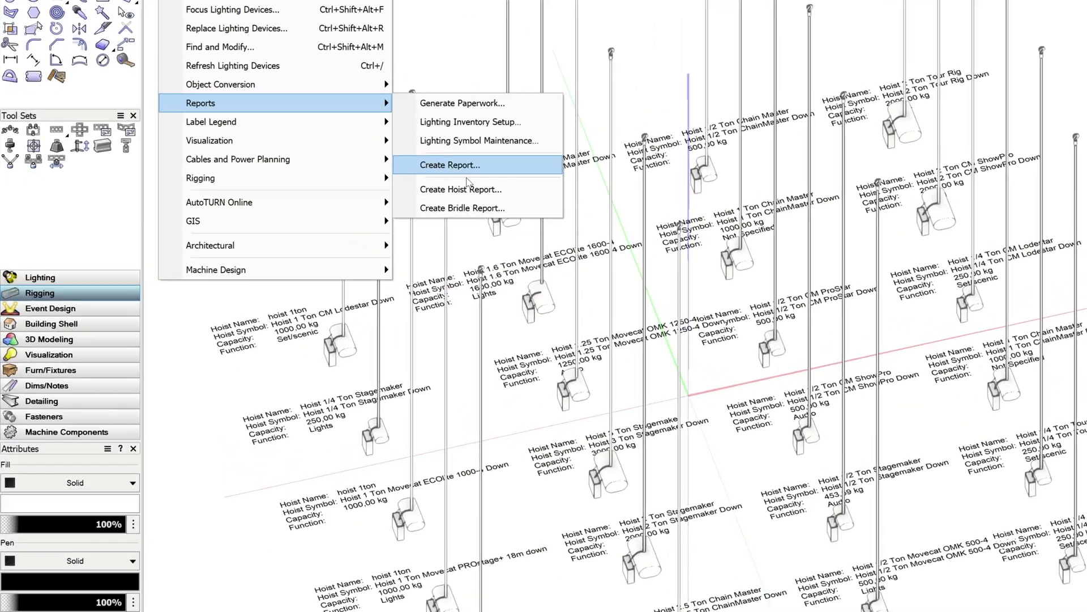
# Step: Open the Create Hoist Report settings for the hoist capacity and force worksheet
pyautogui.click(321, 195)
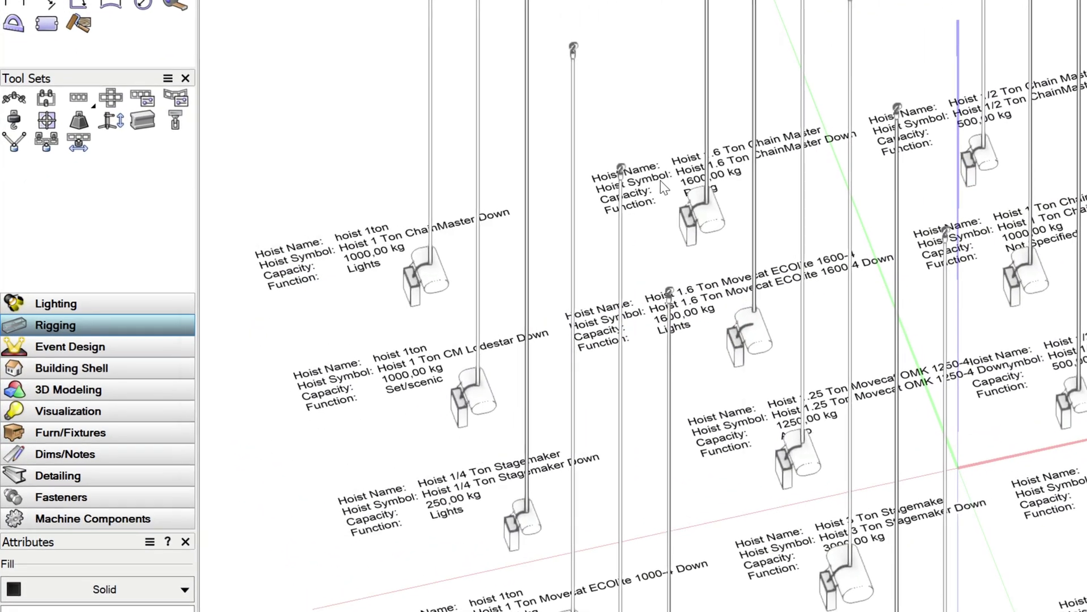